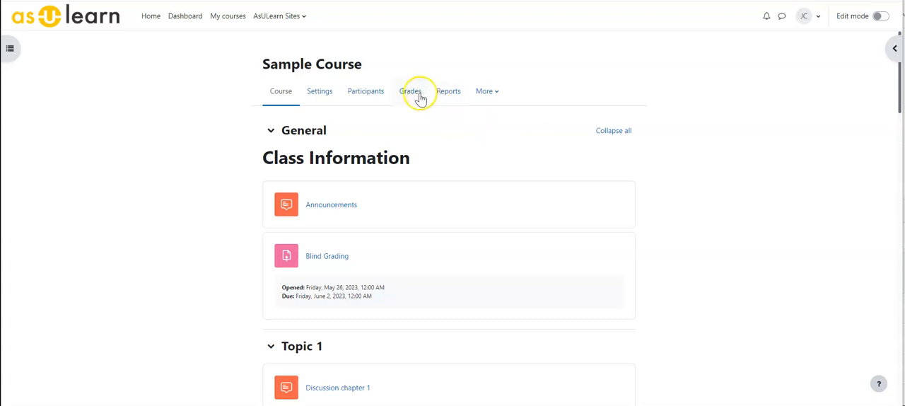
Turn on edit mode and start adding a new Assignment activity to the course's General section
left_click(880, 16)
scroll(311, 311, "down", 1)
left_click(316, 297)
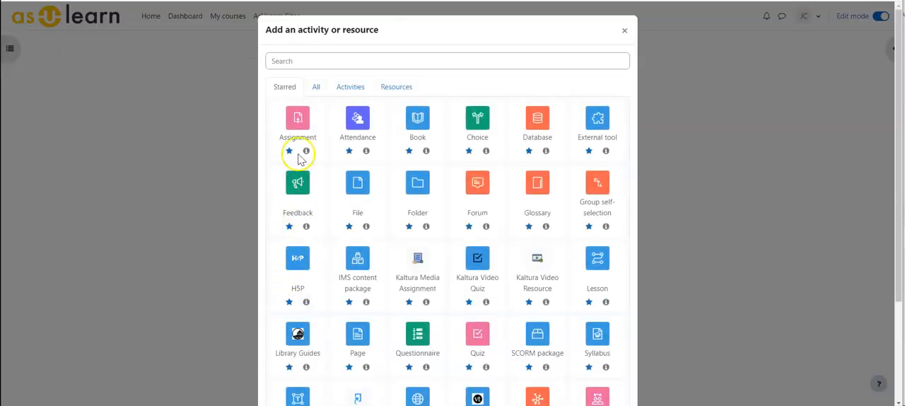
left_click(296, 117)
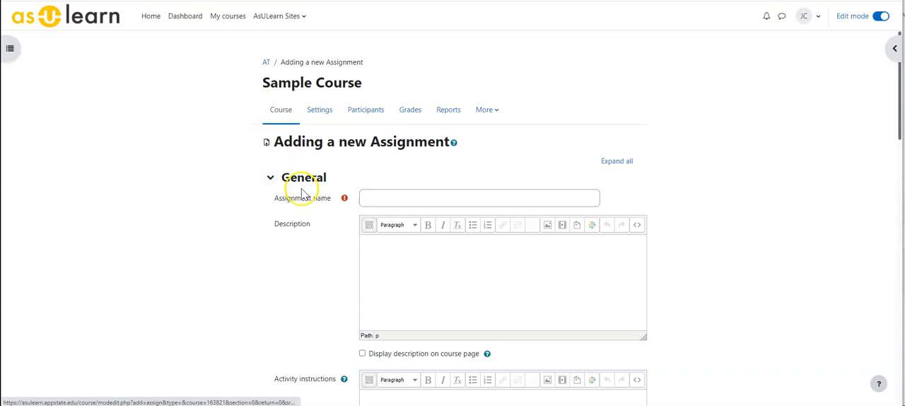
Try setting Blind grading to Yes in the new assignment's Grade settings, and return to the course page without saving
scroll(273, 236, "down", 6)
scroll(272, 235, "down", 5)
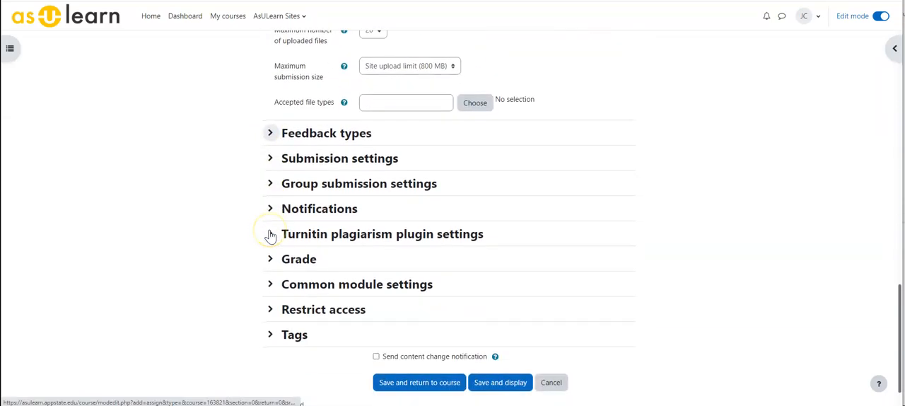
scroll(271, 236, "down", 1)
left_click(267, 218)
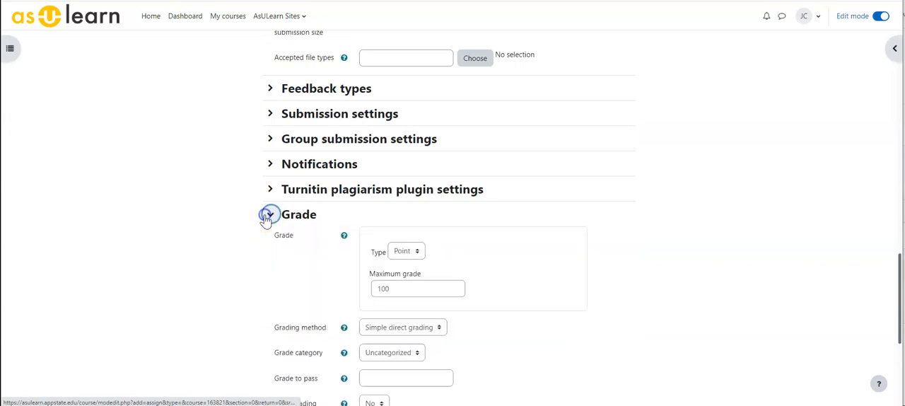
scroll(375, 195, "down", 1)
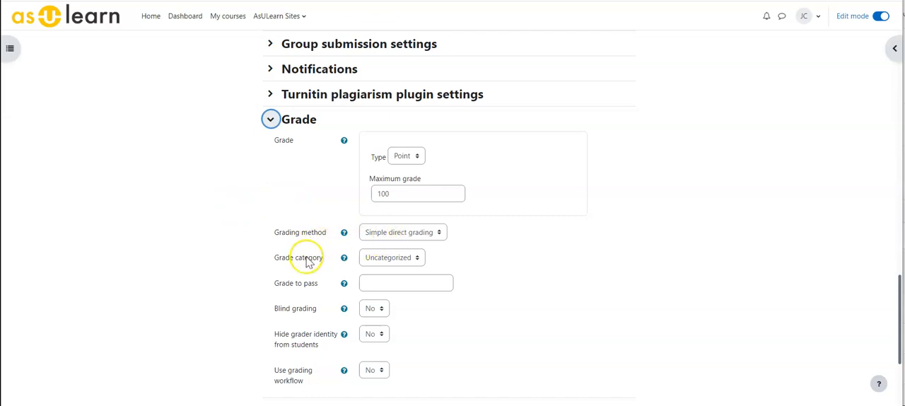
scroll(281, 278, "down", 1)
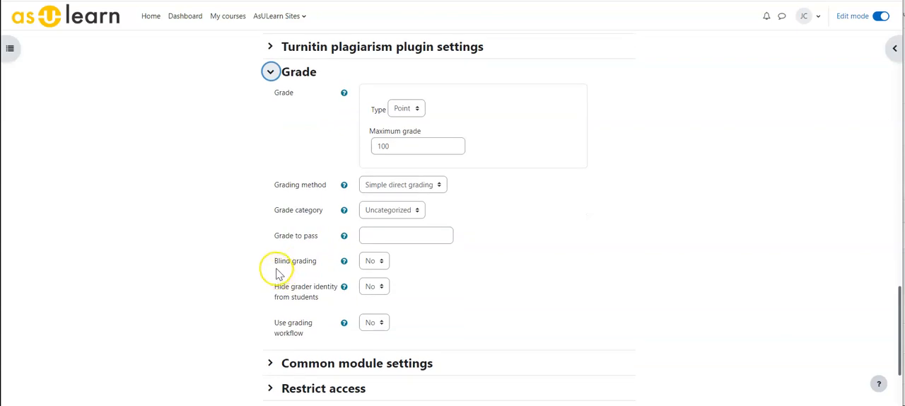
left_click(378, 261)
left_click(375, 286)
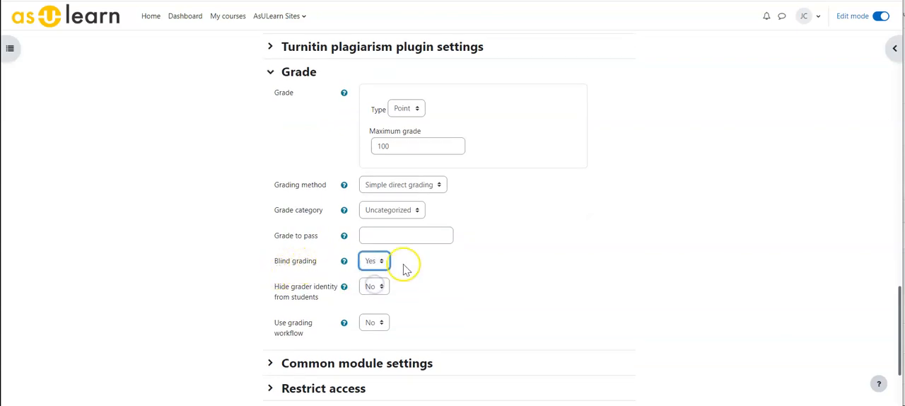
scroll(296, 271, "down", 1)
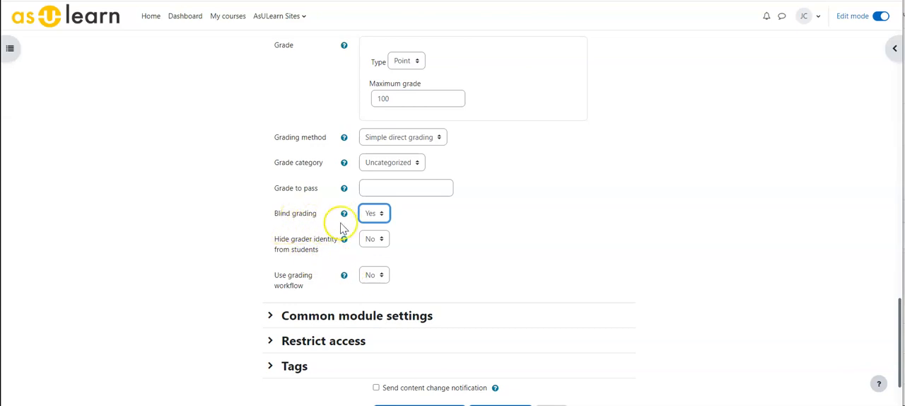
scroll(340, 226, "up", 20)
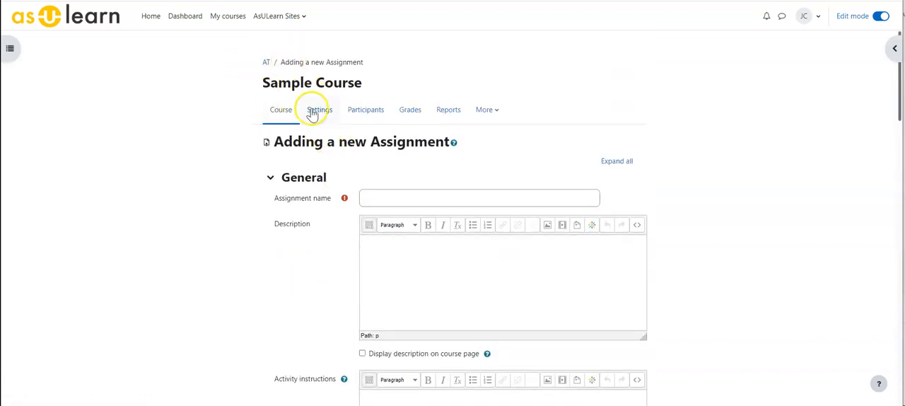
left_click(282, 111)
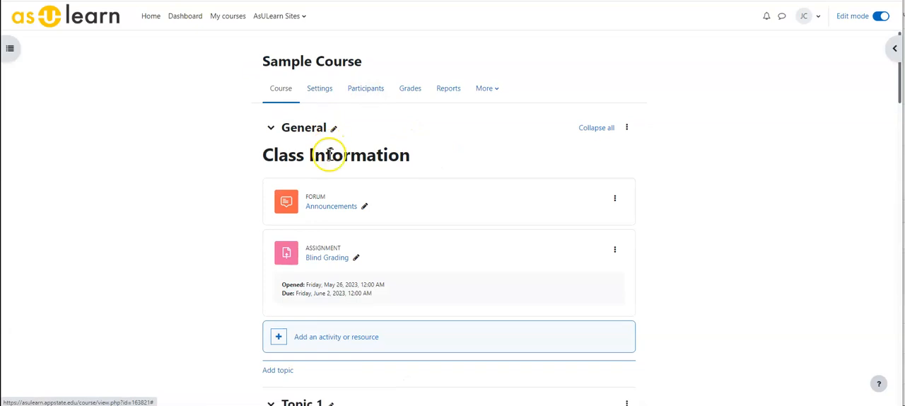
Open the settings of the existing Blind Grading assignment and examine the Blind grading option in its Grade section
scroll(330, 155, "down", 2)
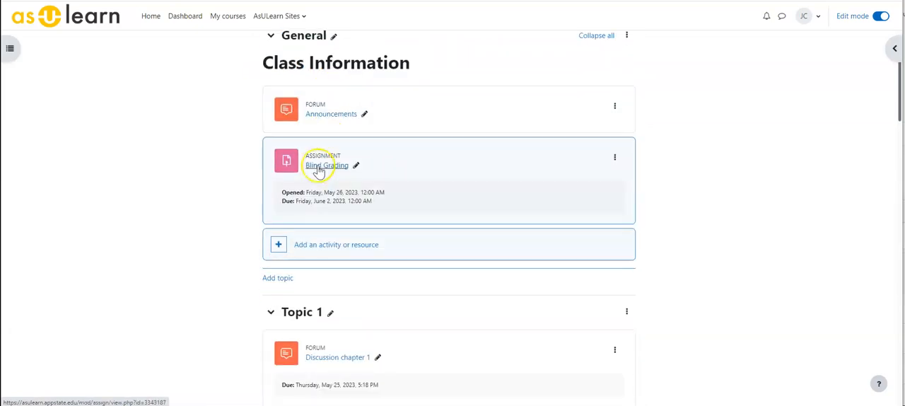
left_click(615, 157)
left_click(580, 182)
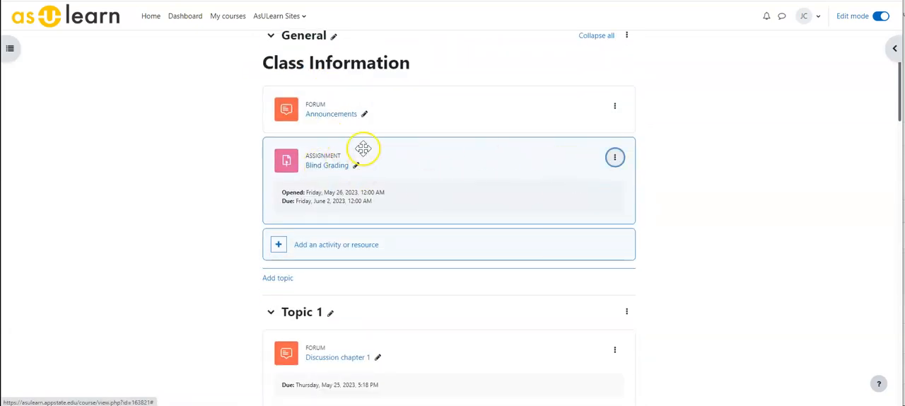
scroll(360, 156, "down", 15)
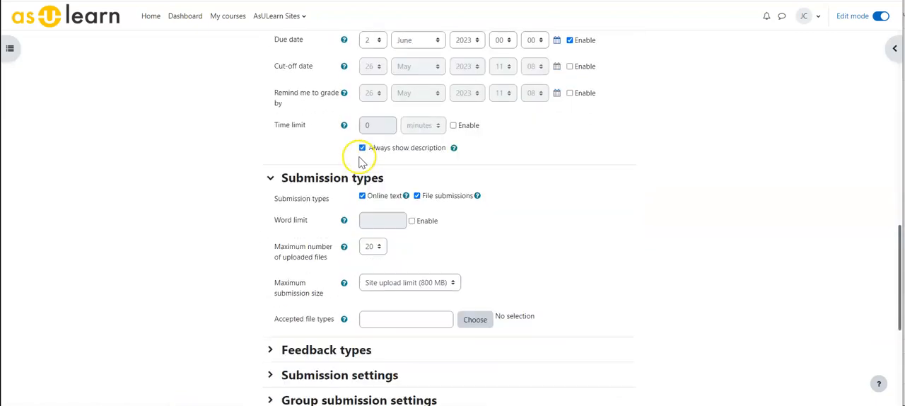
left_click(271, 215)
scroll(279, 212, "down", 3)
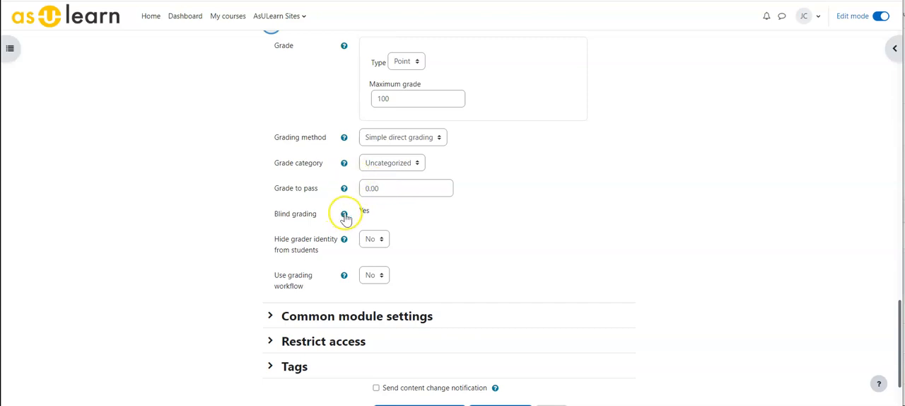
Go to the Blind Grading assignment's page and view all its submissions, examining how participants are identified
scroll(328, 224, "up", 4)
scroll(325, 224, "up", 15)
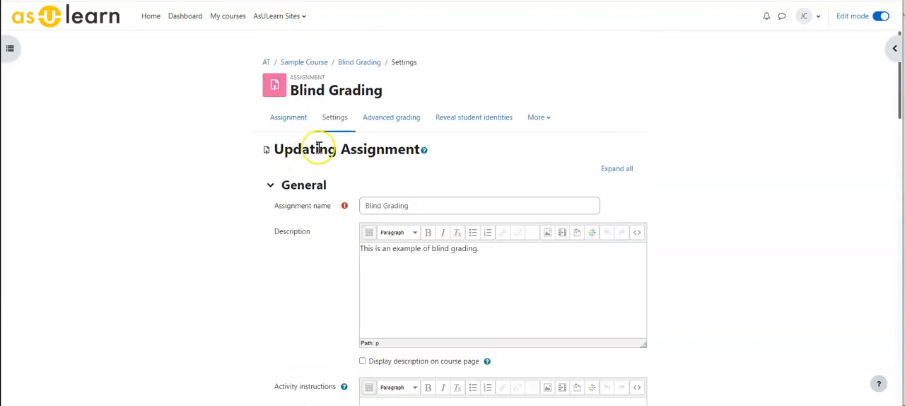
left_click(290, 119)
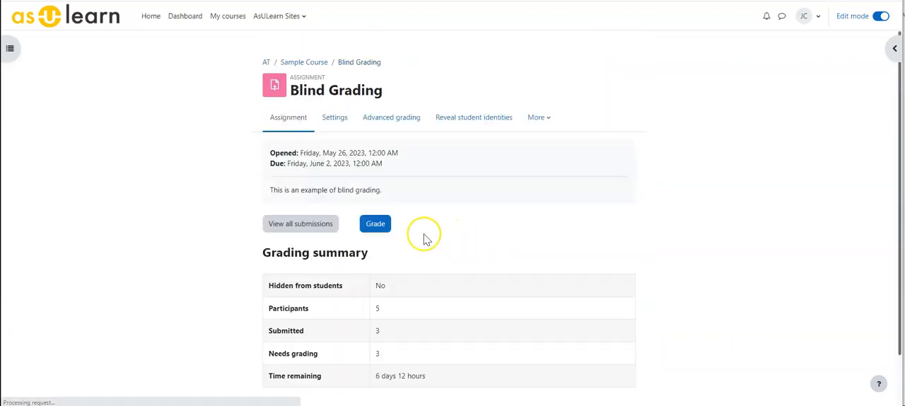
scroll(422, 236, "down", 1)
left_click(287, 164)
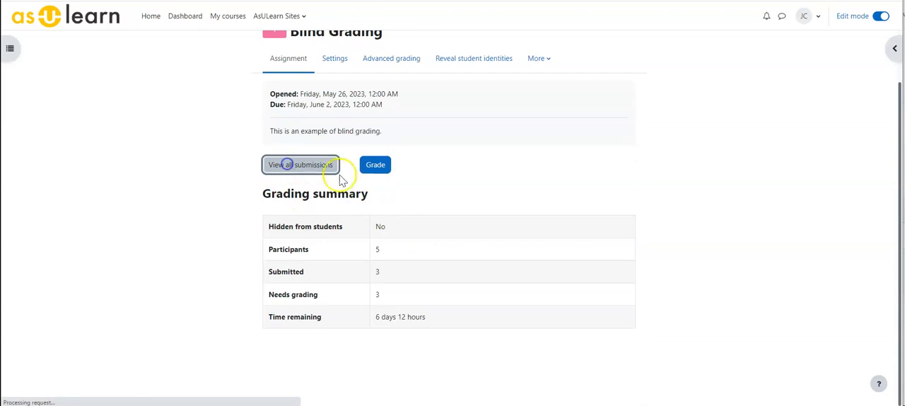
scroll(426, 180, "down", 4)
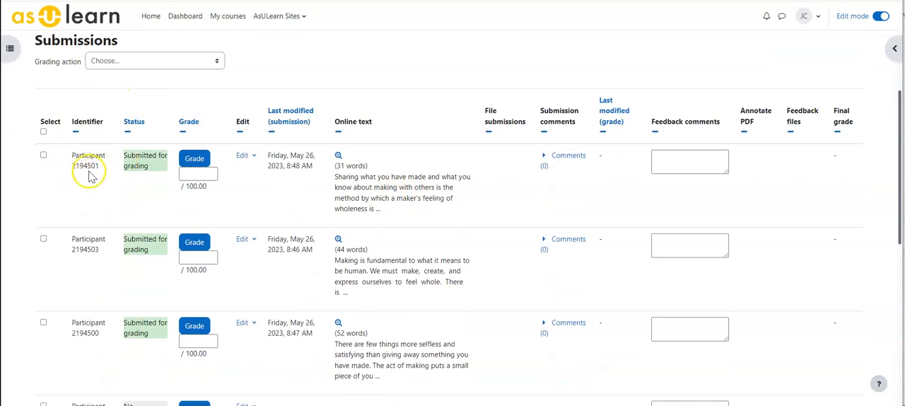
scroll(90, 177, "down", 1)
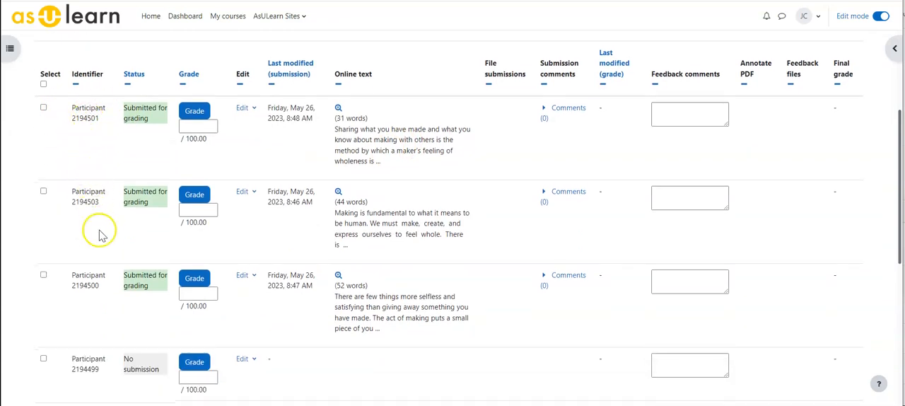
Open the first participant's grading page, collapse the review panel and look through the list of users to grade
left_click(188, 126)
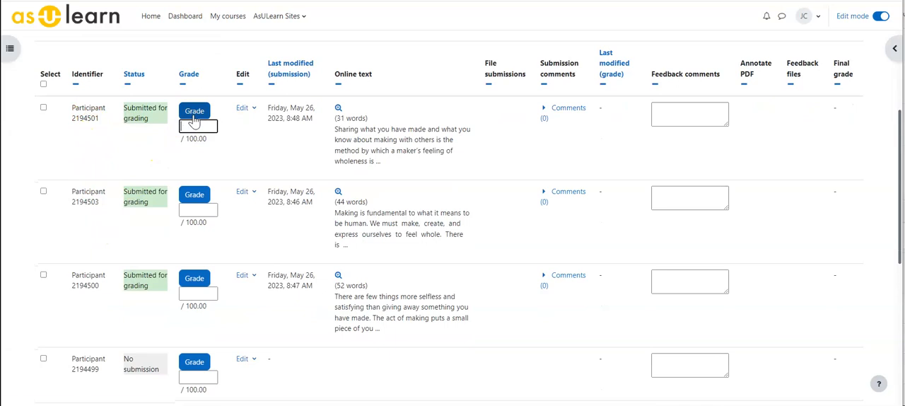
left_click(193, 113)
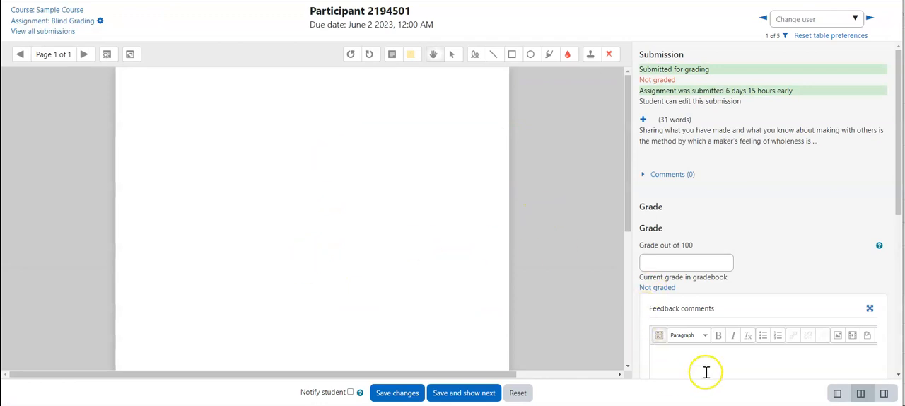
left_click(836, 393)
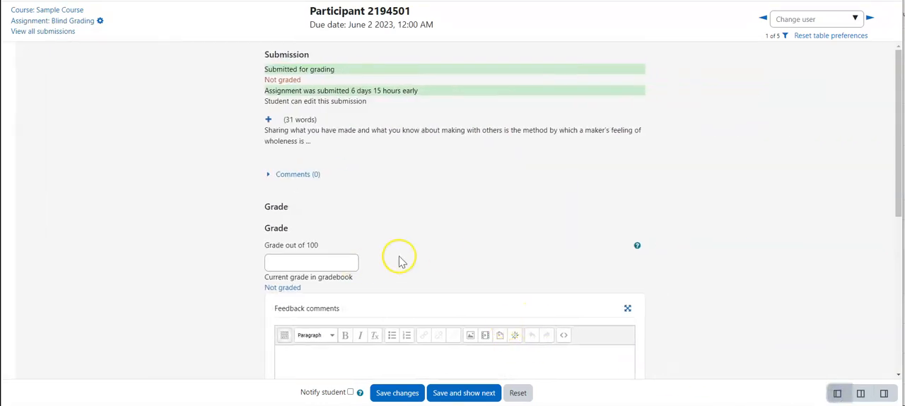
scroll(358, 264, "down", 2)
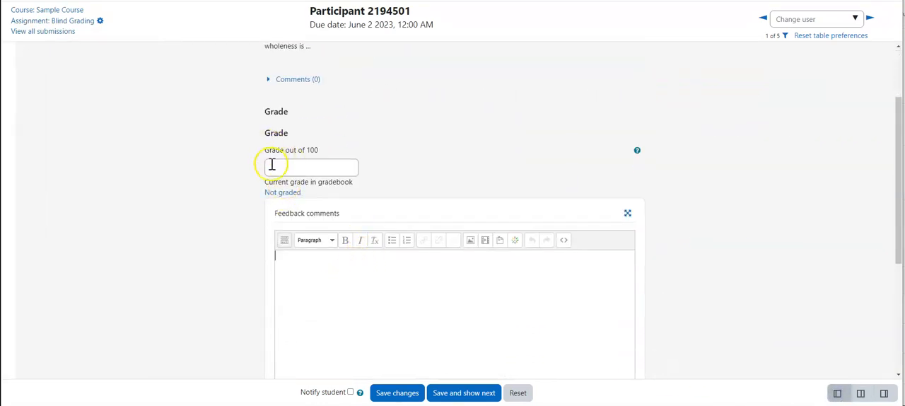
scroll(461, 155, "up", 1)
left_click(855, 18)
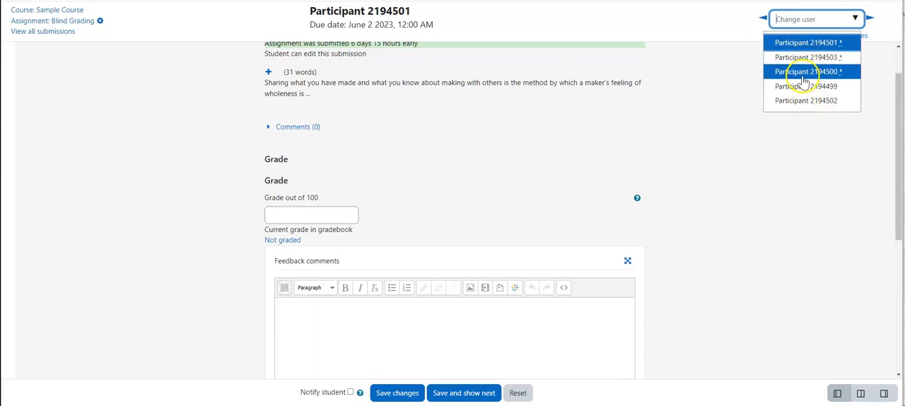
left_click(767, 201)
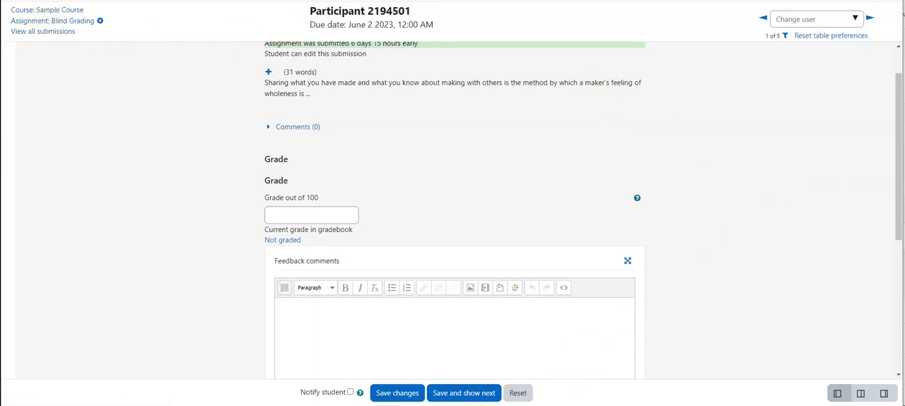
Return to all submissions and enter grades of 90, 95 and 87 for the first three participants
left_click(27, 31)
scroll(199, 207, "down", 1)
left_click(197, 222)
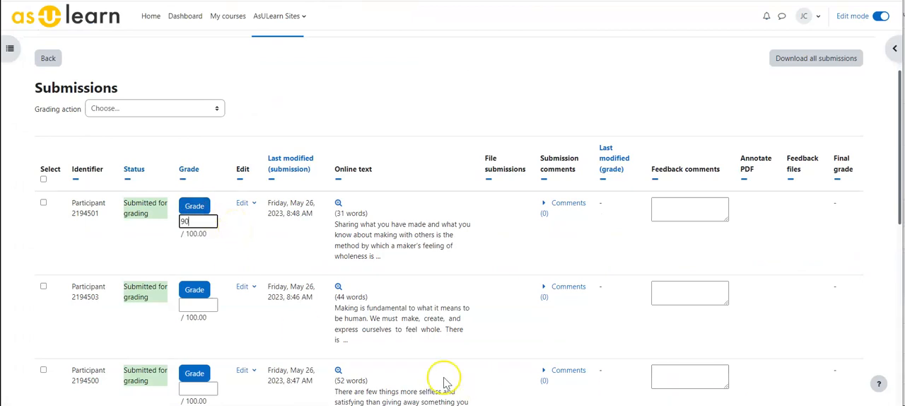
left_click(200, 303)
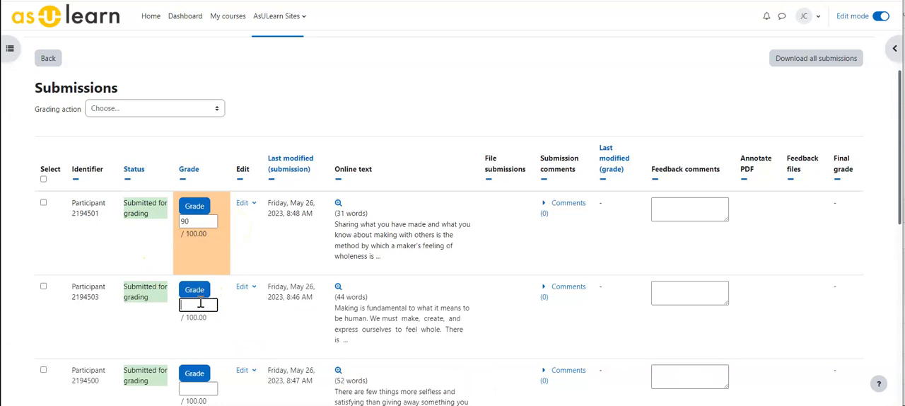
type("95")
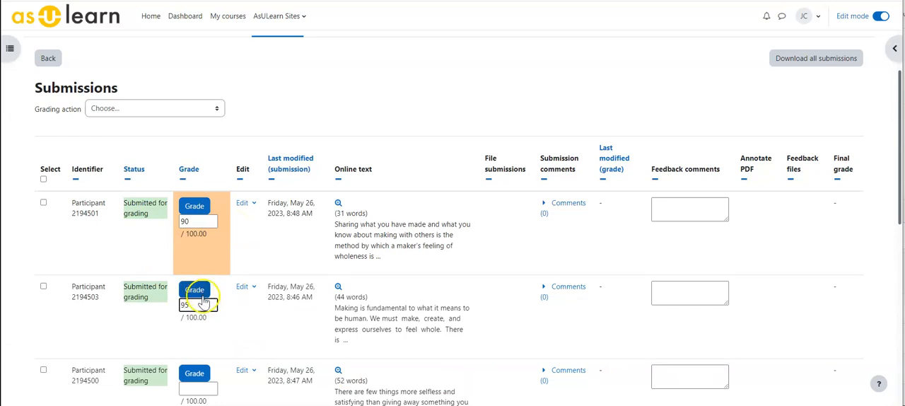
scroll(200, 302, "down", 1)
left_click(198, 390)
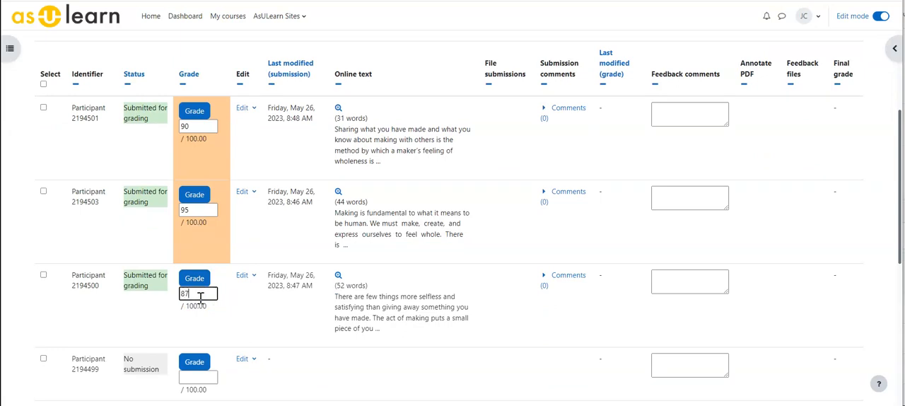
Save all quick grading changes and continue back to the submissions table
scroll(207, 292, "down", 2)
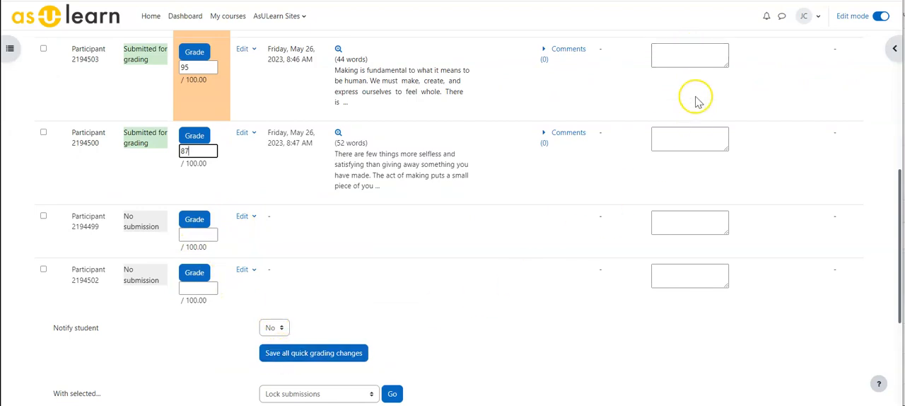
left_click(314, 353)
left_click(443, 265)
Check the Blind Grading entry in the student's User report, and review the saved grades in the submissions table
scroll(269, 303, "down", 2)
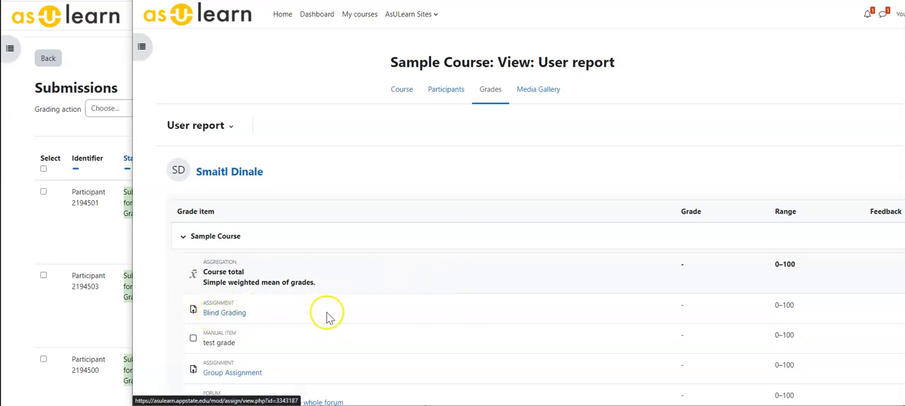
left_click_drag(269, 172, 199, 180)
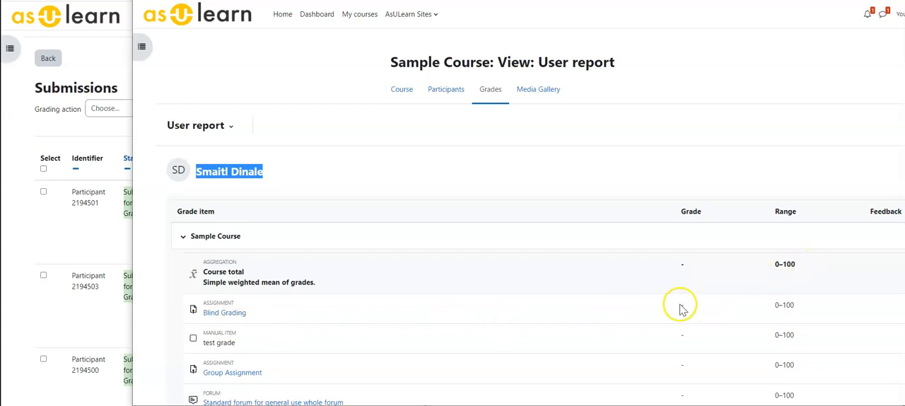
left_click(34, 133)
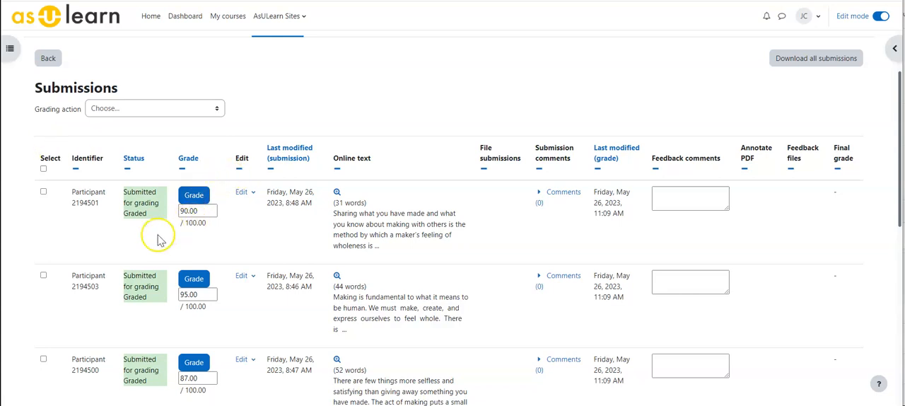
scroll(155, 224, "down", 2)
scroll(151, 225, "down", 2)
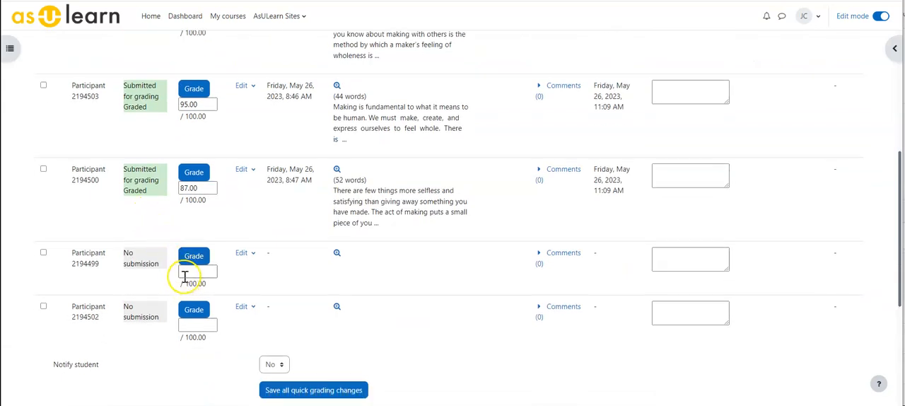
scroll(177, 254, "up", 5)
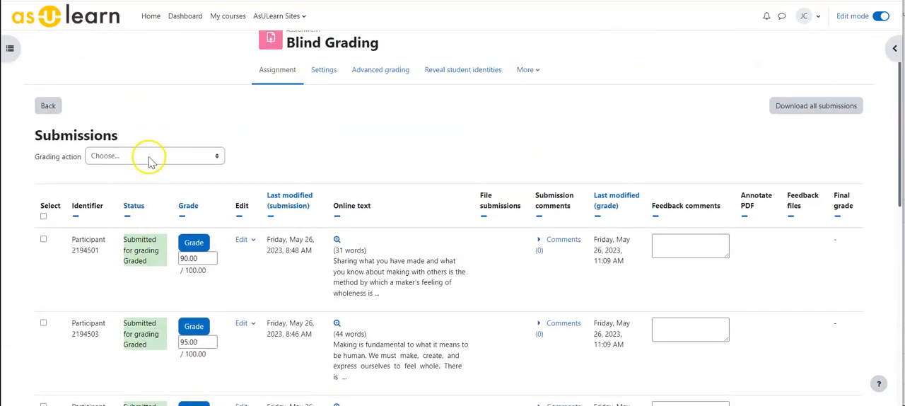
Reveal the student identities for the Blind Grading assignment and confirm the release of marks to the gradebook
left_click(127, 157)
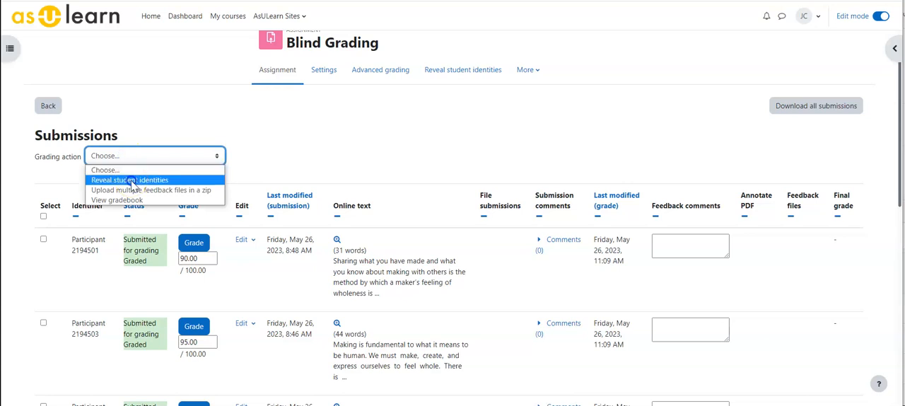
left_click(132, 181)
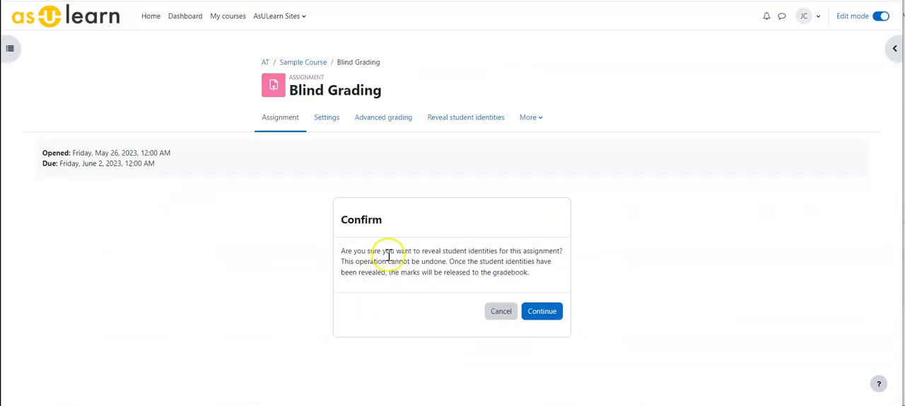
left_click(527, 312)
Review the students' names and final grades in the submissions table, and check which grading actions are available
scroll(188, 234, "down", 5)
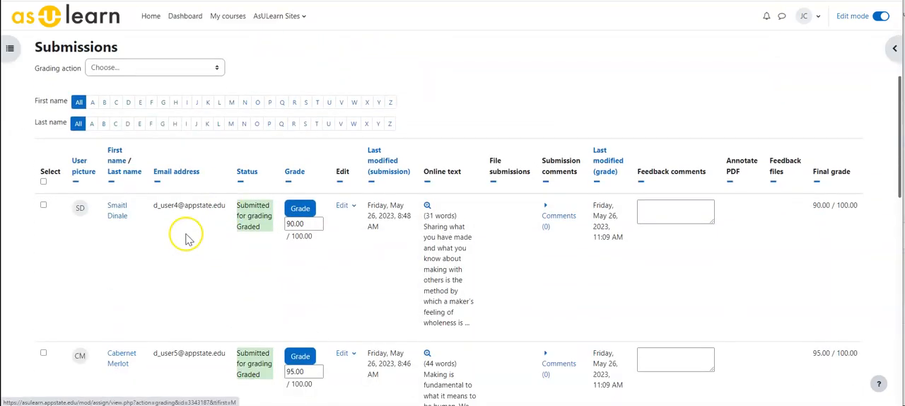
scroll(131, 238, "down", 4)
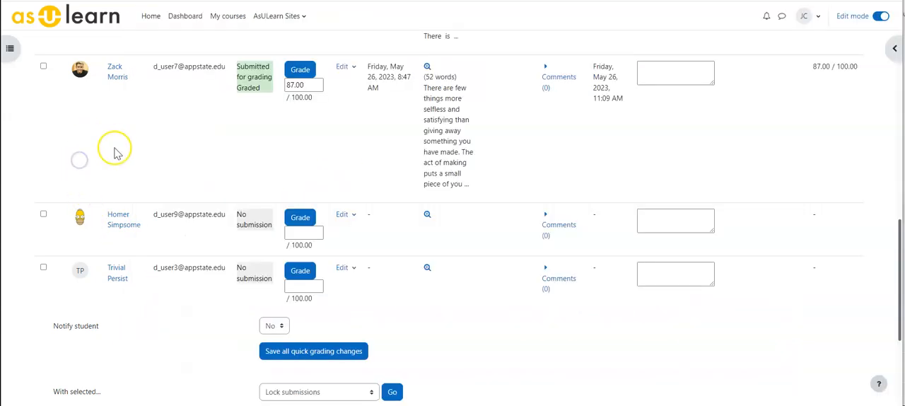
scroll(118, 146, "up", 10)
left_click(135, 202)
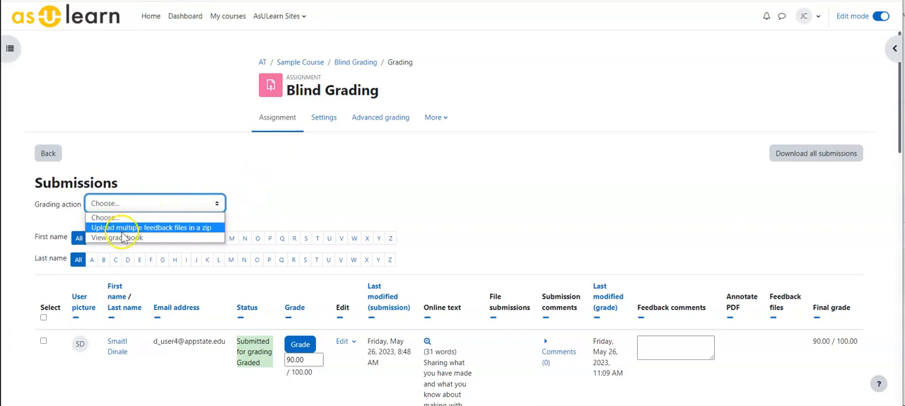
left_click(239, 197)
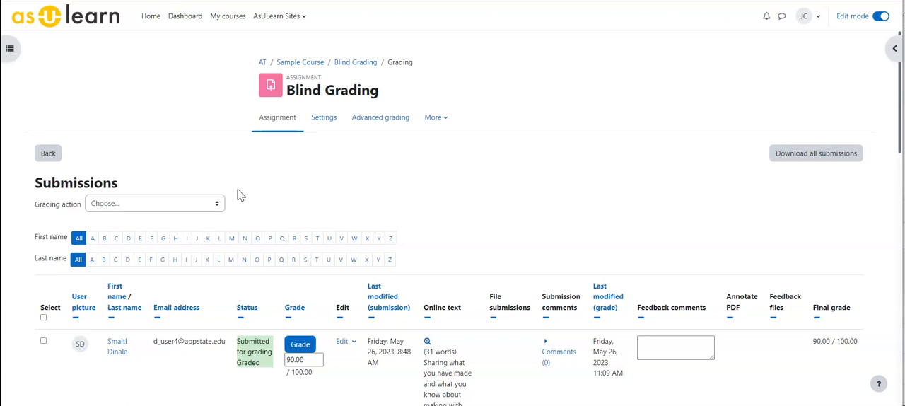
left_click(169, 49)
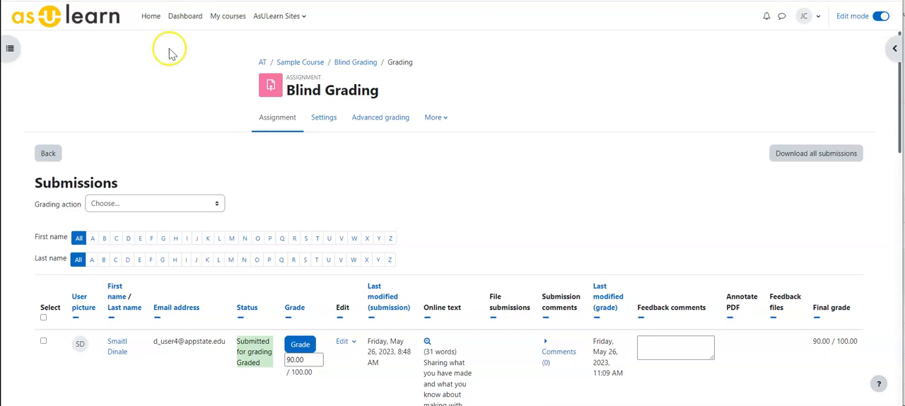